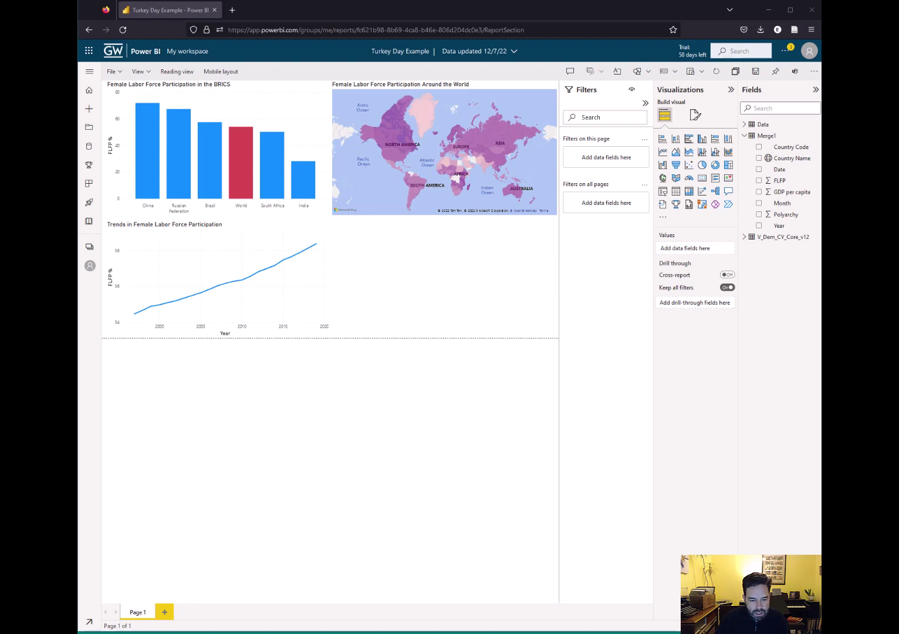
Switch to Excel to review the Merge1 sheet of turkey_day_data.xlsx, and return to the Power BI report
{"action": "key", "text": "alt+Tab"}
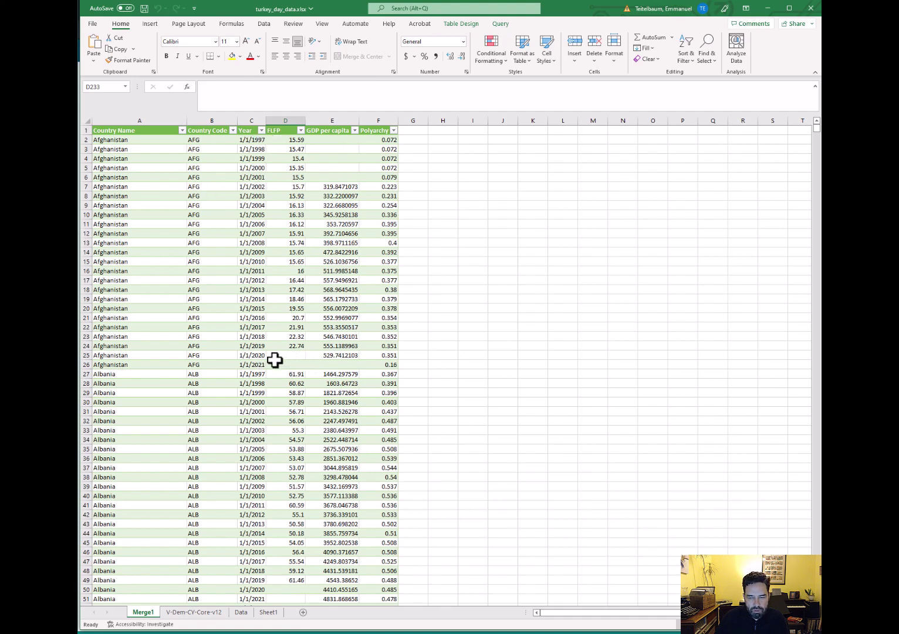
{"action": "left_click", "coordinate": [767, 8]}
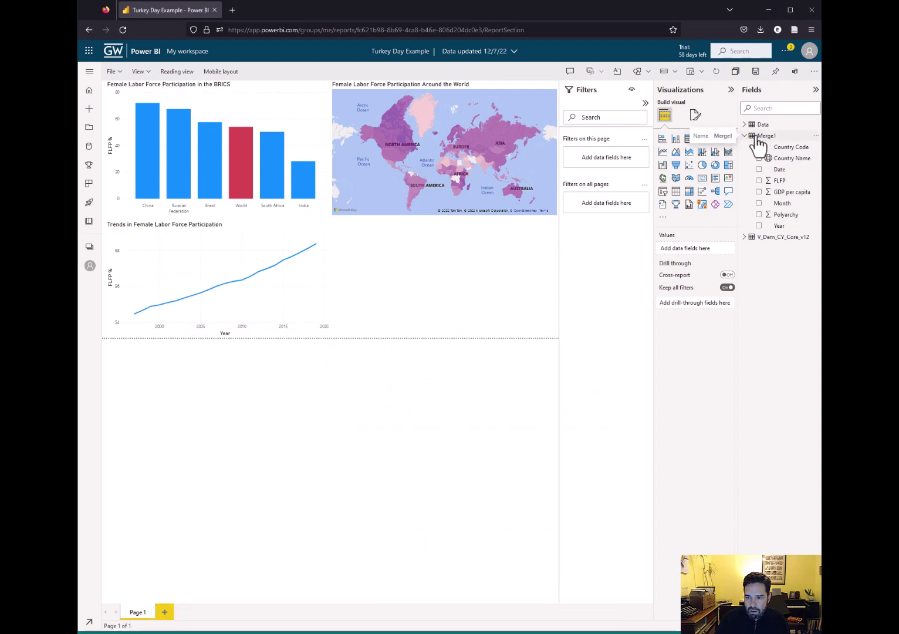
Insert a scatter chart on the report page with the average of GDP per capita on its X axis
{"action": "left_click", "coordinate": [690, 166]}
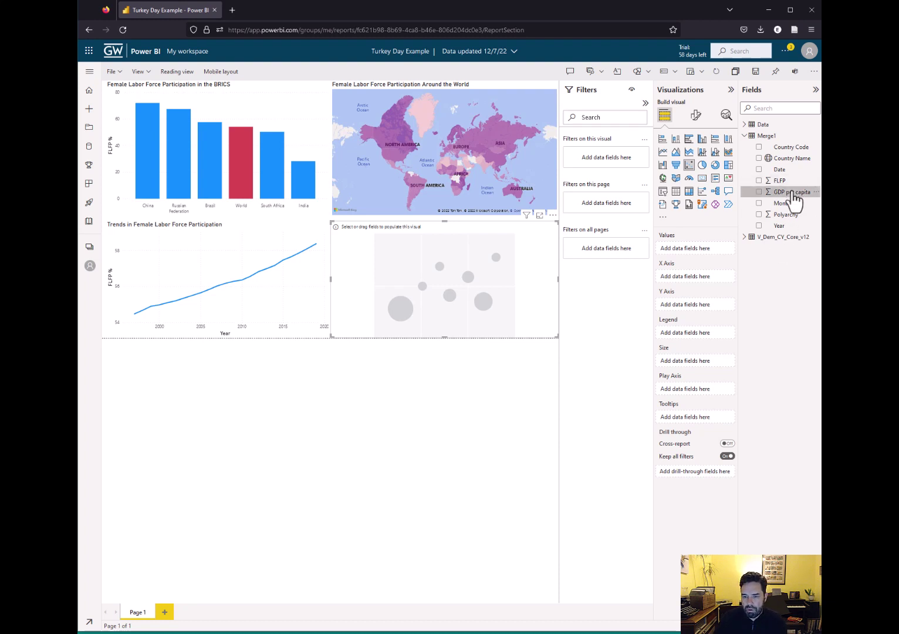
{"action": "left_click_drag", "start_coordinate": [792, 194], "coordinate": [698, 276]}
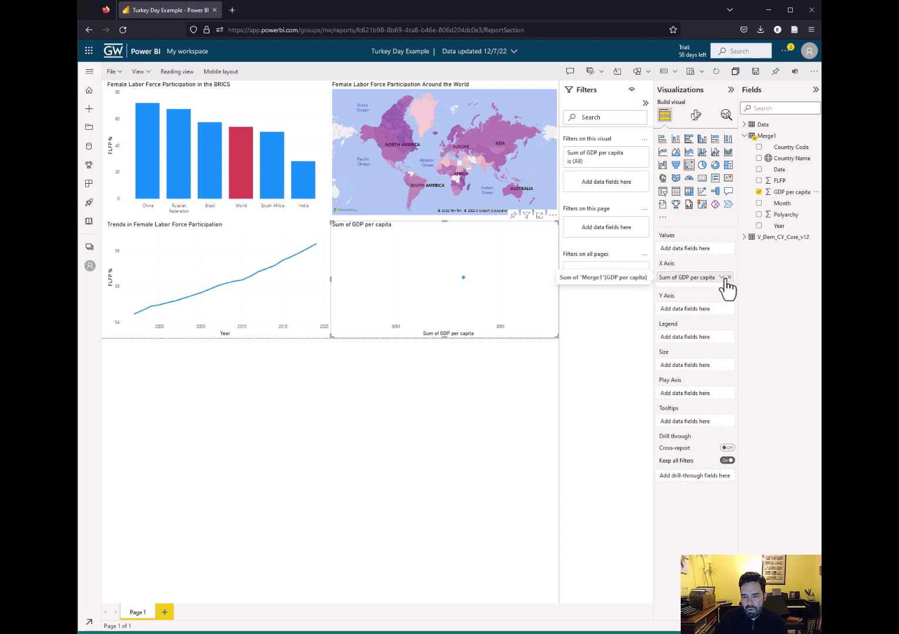
{"action": "left_click", "coordinate": [722, 277]}
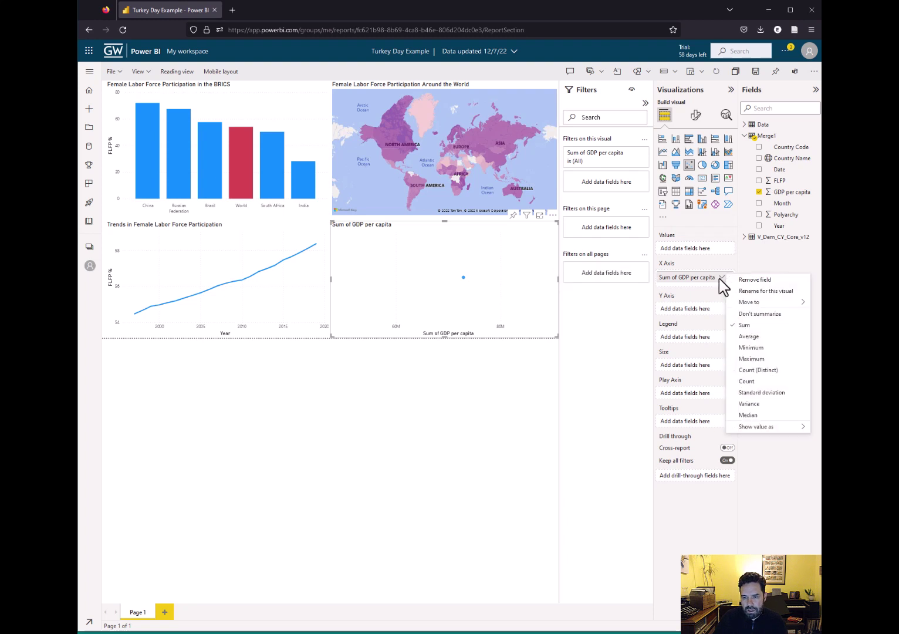
{"action": "left_click", "coordinate": [745, 337]}
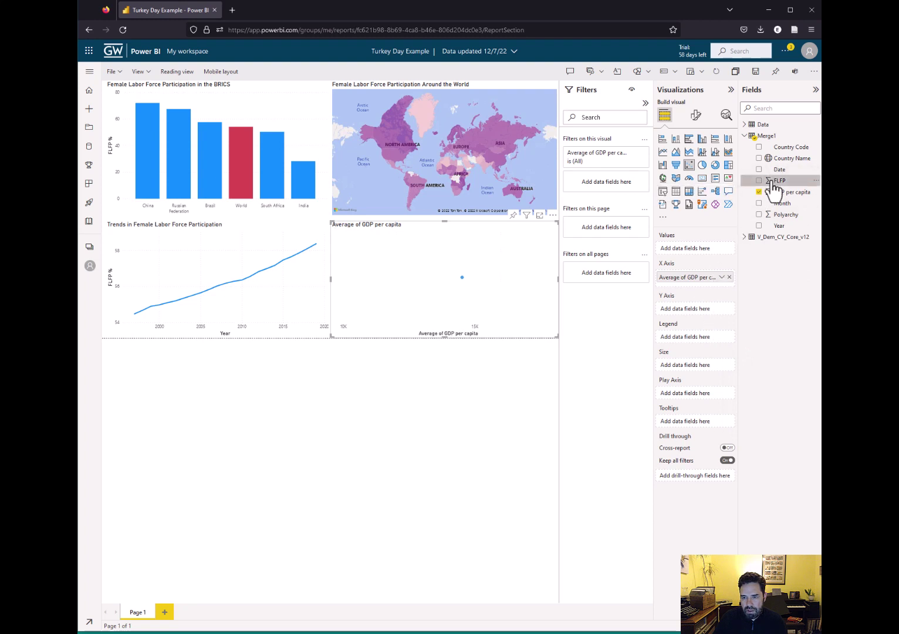
Assign FLFP to the scatter chart's Y axis and Country Code to its values, and show the chart in focus mode
{"action": "left_click_drag", "start_coordinate": [773, 183], "coordinate": [687, 307]}
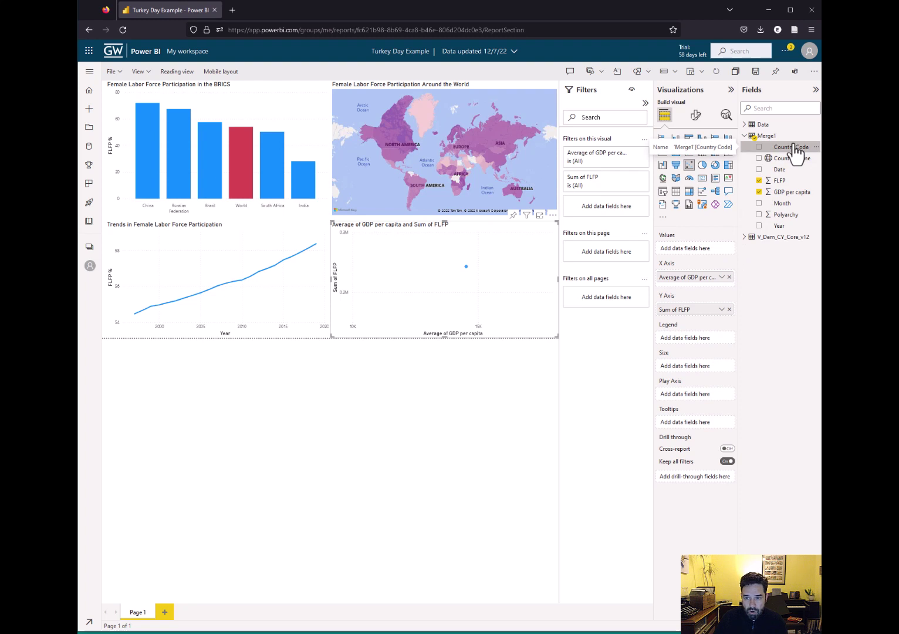
{"action": "left_click_drag", "start_coordinate": [796, 153], "coordinate": [701, 249]}
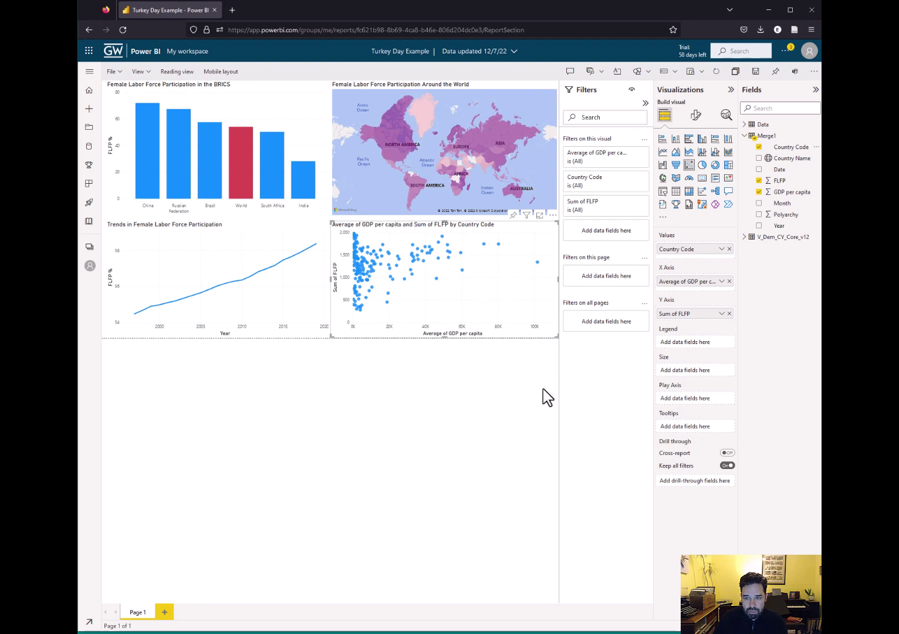
{"action": "left_click", "coordinate": [539, 216]}
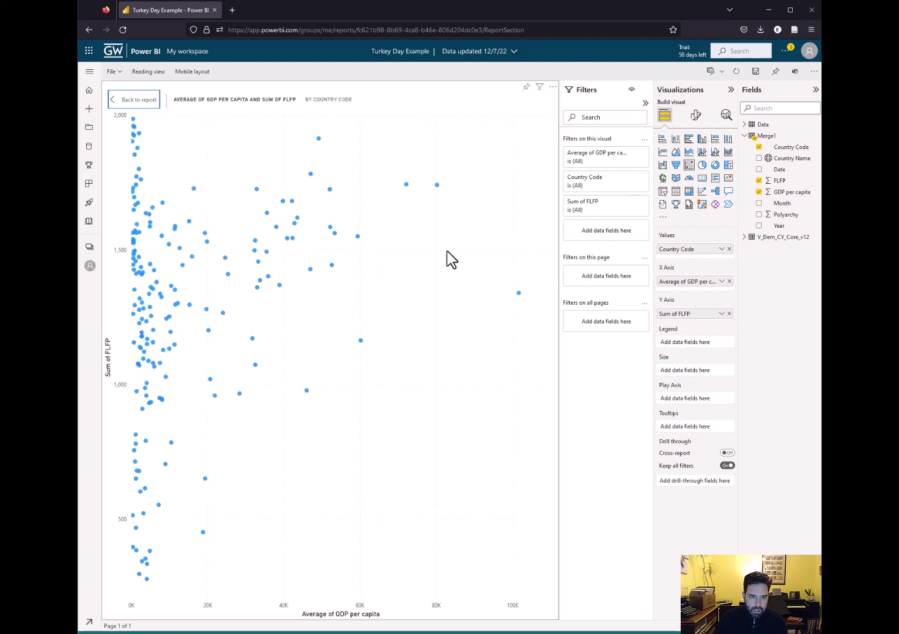
Turn on the logarithmic scale for the scatter chart's X-axis
{"action": "left_click", "coordinate": [694, 118]}
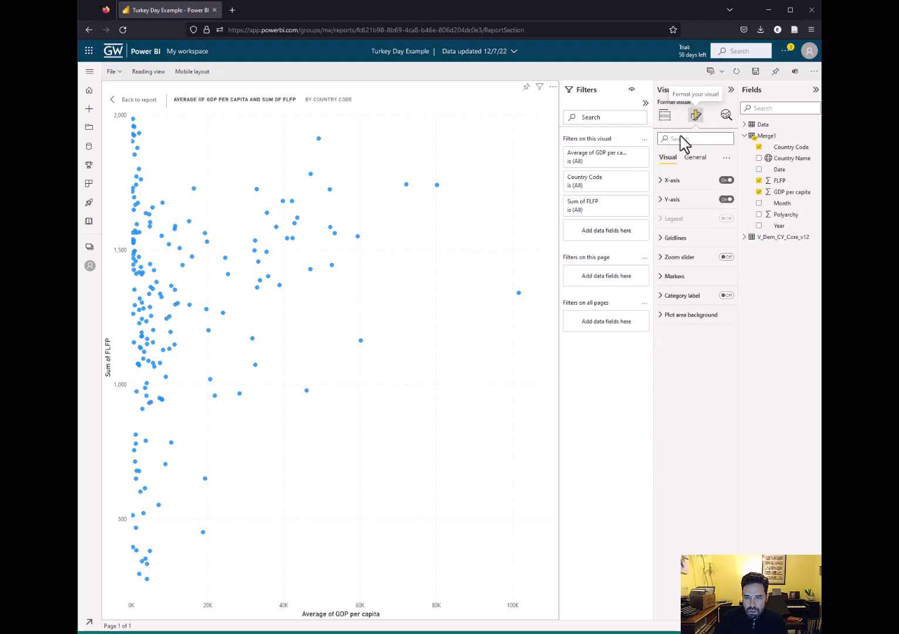
{"action": "left_click", "coordinate": [672, 183]}
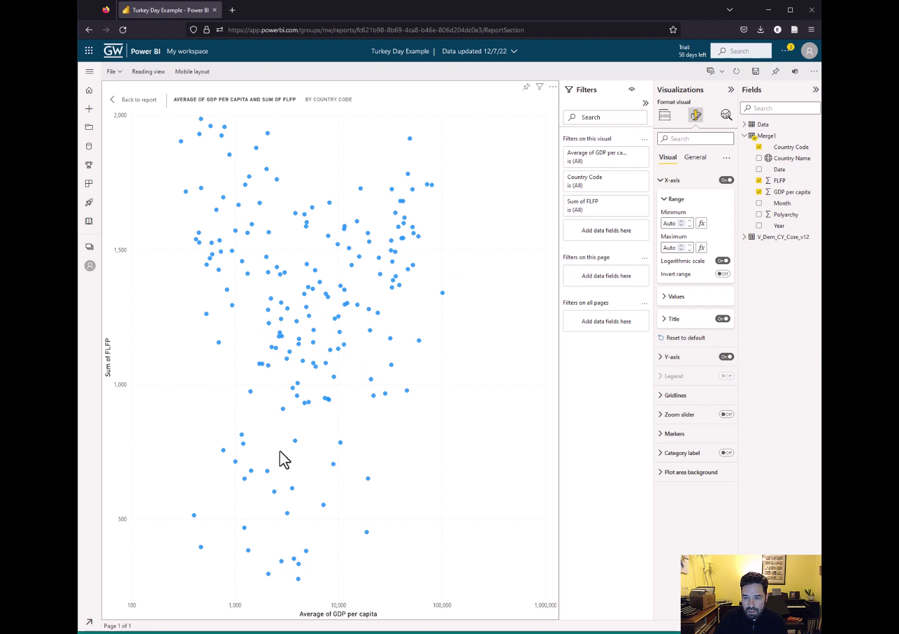
{"action": "left_click", "coordinate": [662, 181]}
Change the aggregation of FLFP on the scatter chart's Y axis to Average
{"action": "left_click", "coordinate": [661, 201]}
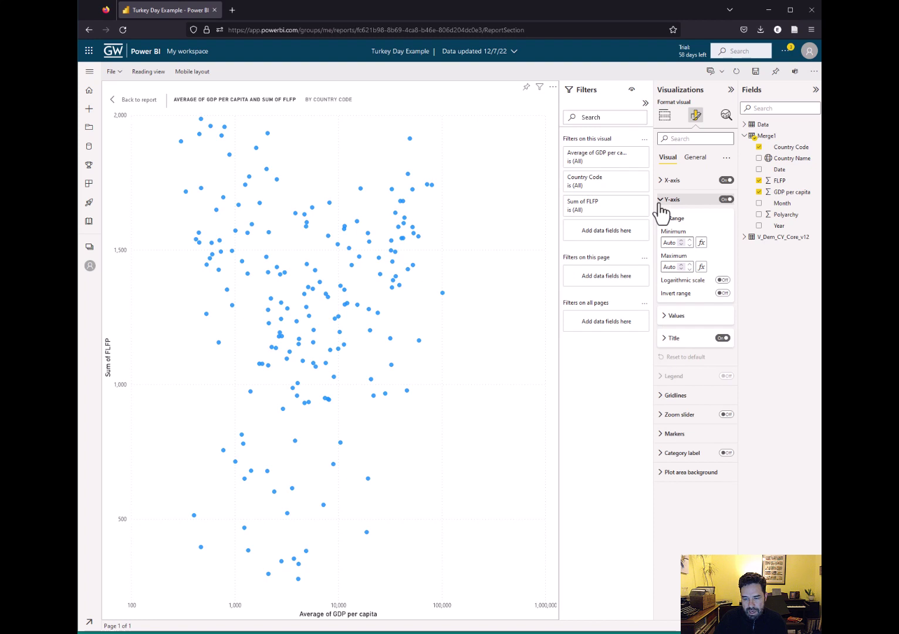
{"action": "left_click", "coordinate": [664, 118]}
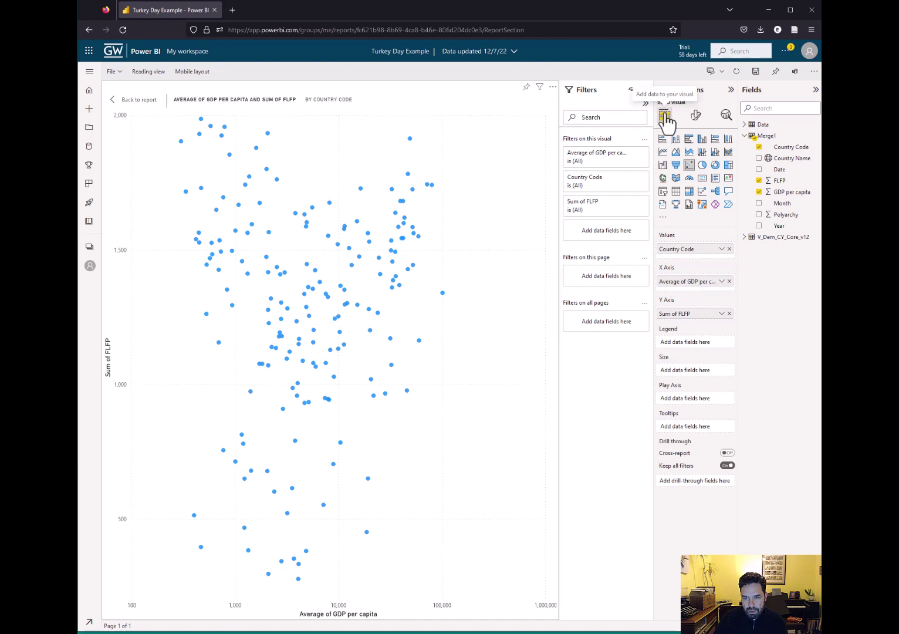
{"action": "left_click", "coordinate": [722, 314]}
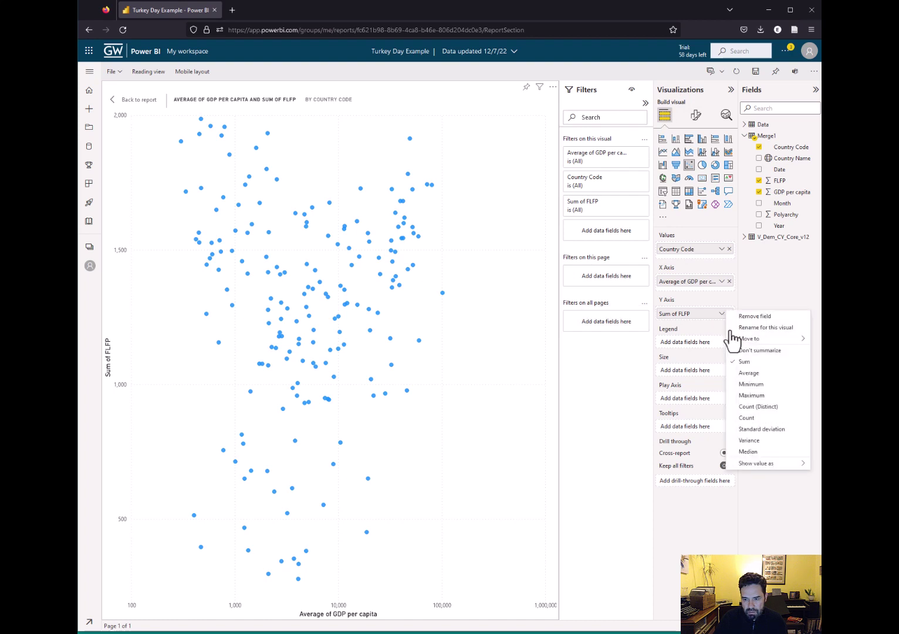
{"action": "left_click", "coordinate": [748, 373]}
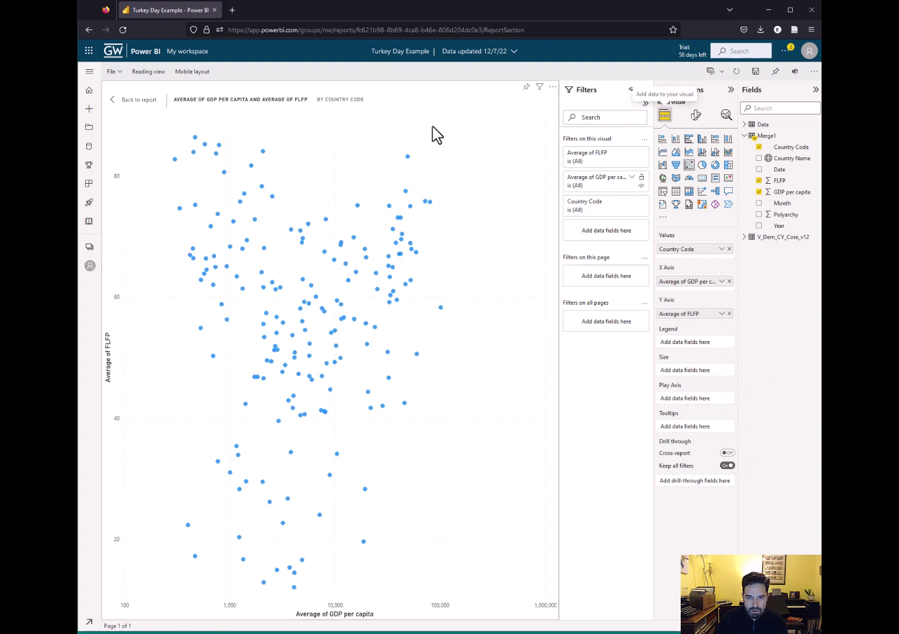
Return to the full report page and turn on category labels for the scatter chart
{"action": "left_click", "coordinate": [156, 112]}
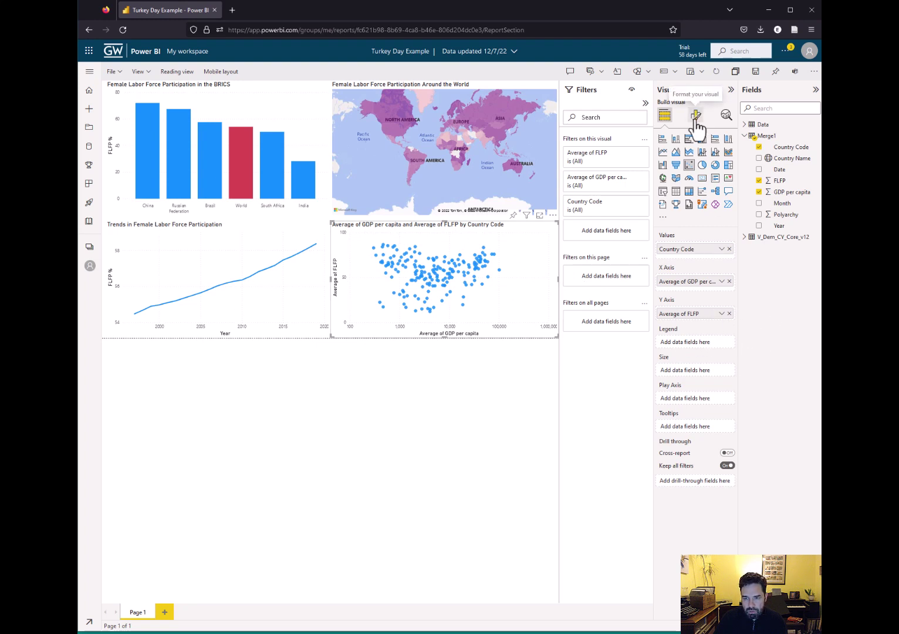
{"action": "left_click", "coordinate": [696, 120]}
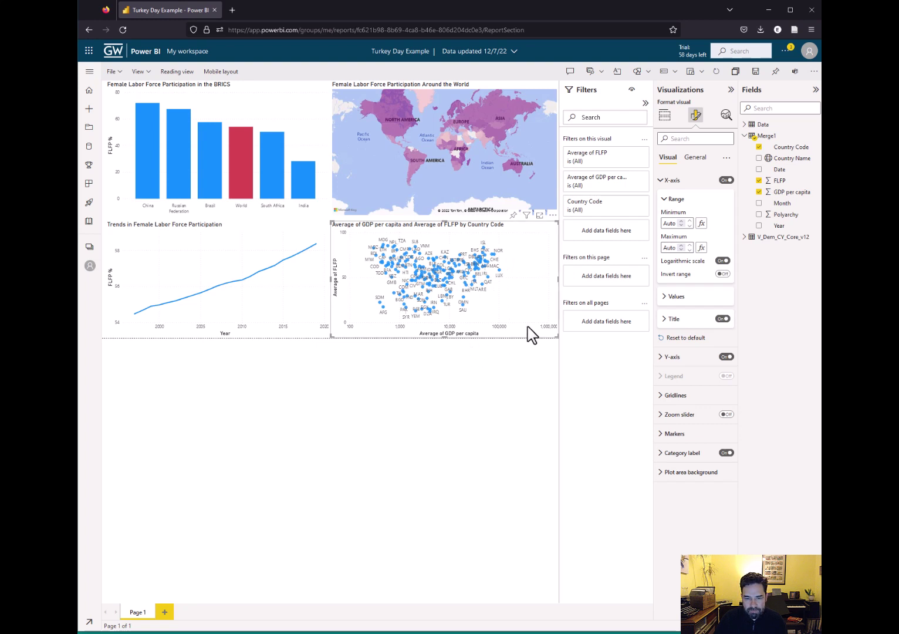
Add a trend line to the scatter chart and give it a red color and the Solid line style
{"action": "left_click", "coordinate": [726, 115]}
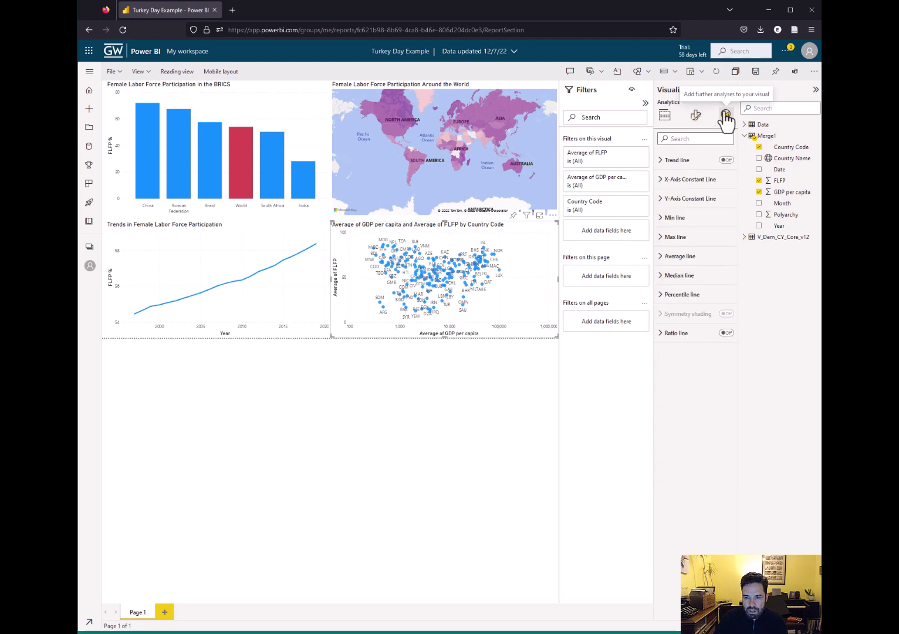
{"action": "left_click", "coordinate": [728, 161]}
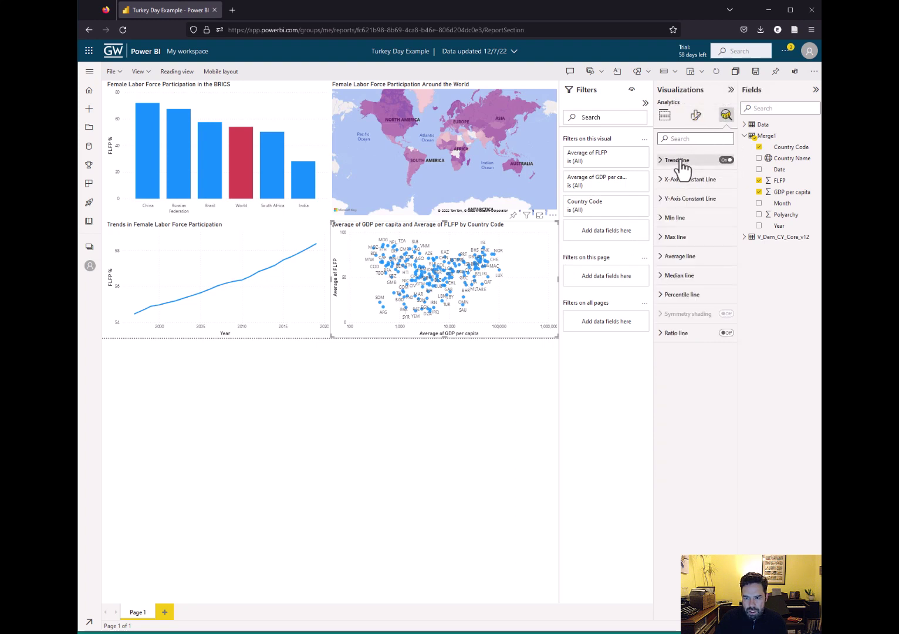
{"action": "left_click", "coordinate": [680, 161]}
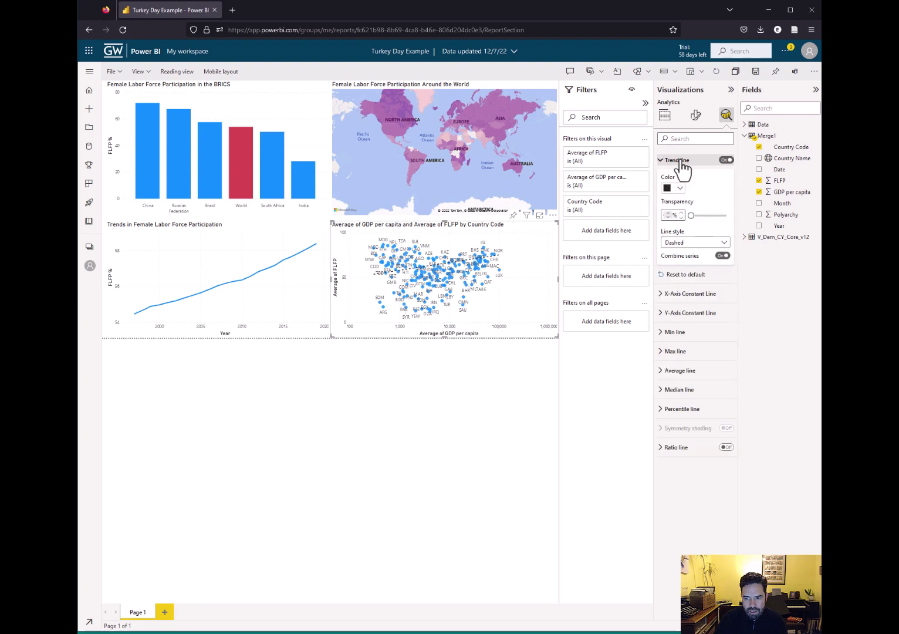
{"action": "left_click", "coordinate": [680, 188]}
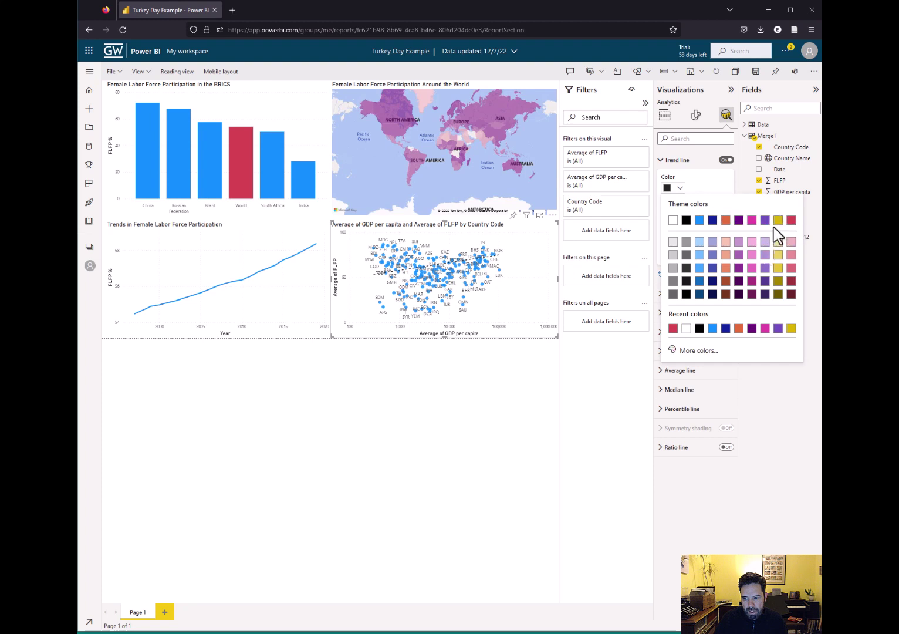
{"action": "left_click", "coordinate": [673, 329]}
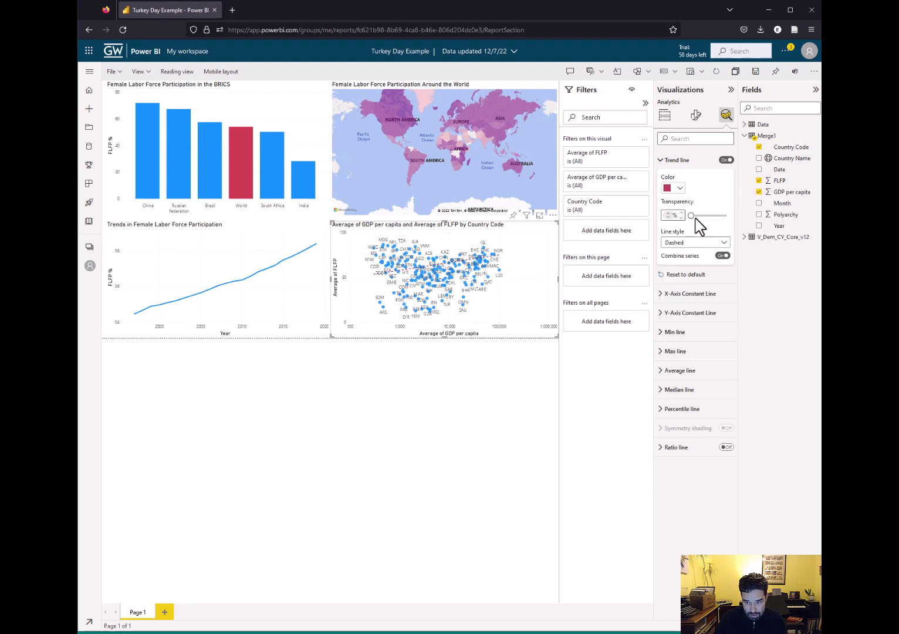
{"action": "left_click", "coordinate": [728, 244]}
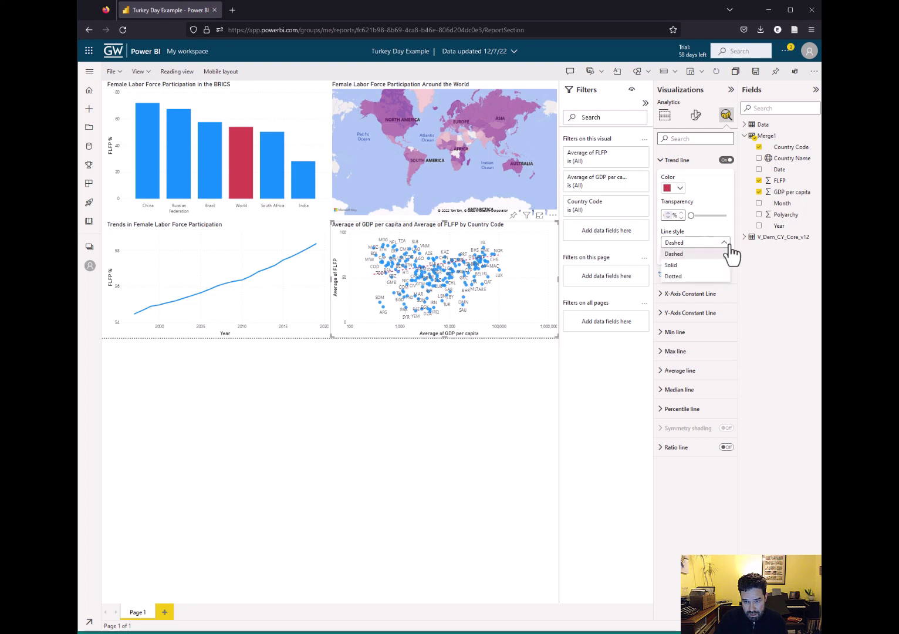
{"action": "left_click", "coordinate": [699, 265]}
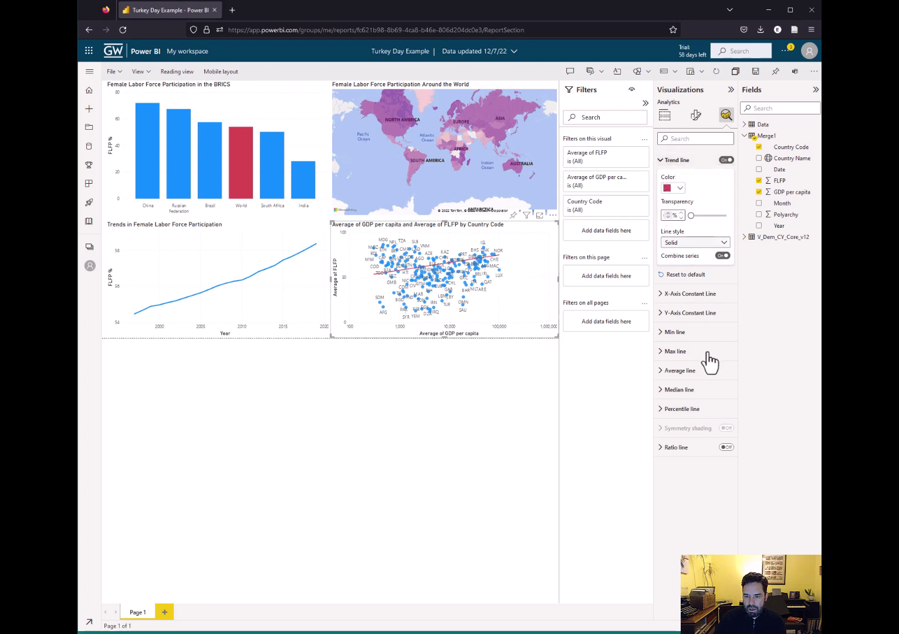
{"action": "left_click", "coordinate": [676, 165]}
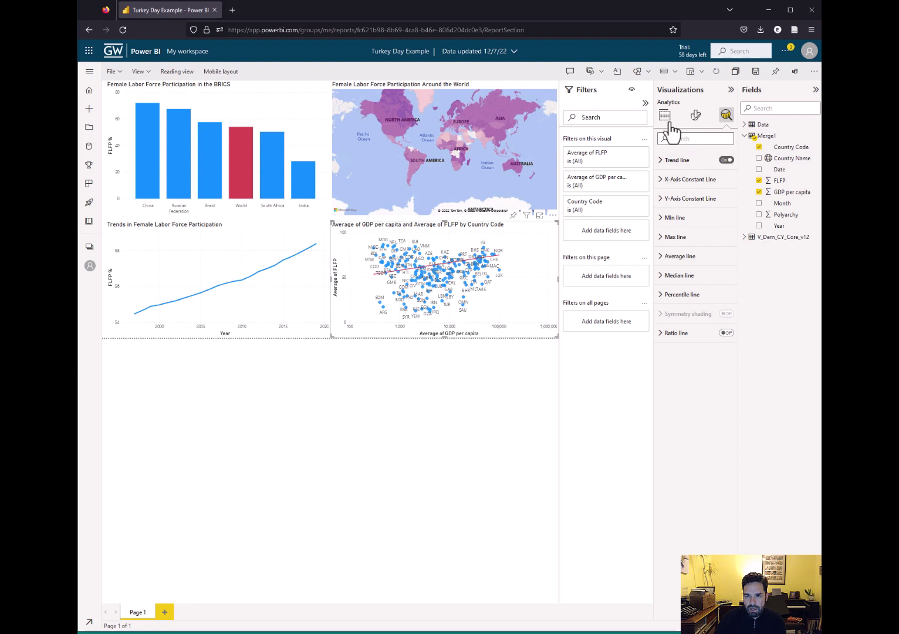
Set the scatter chart's X-axis title to "GDP per capita"
{"action": "left_click", "coordinate": [697, 118]}
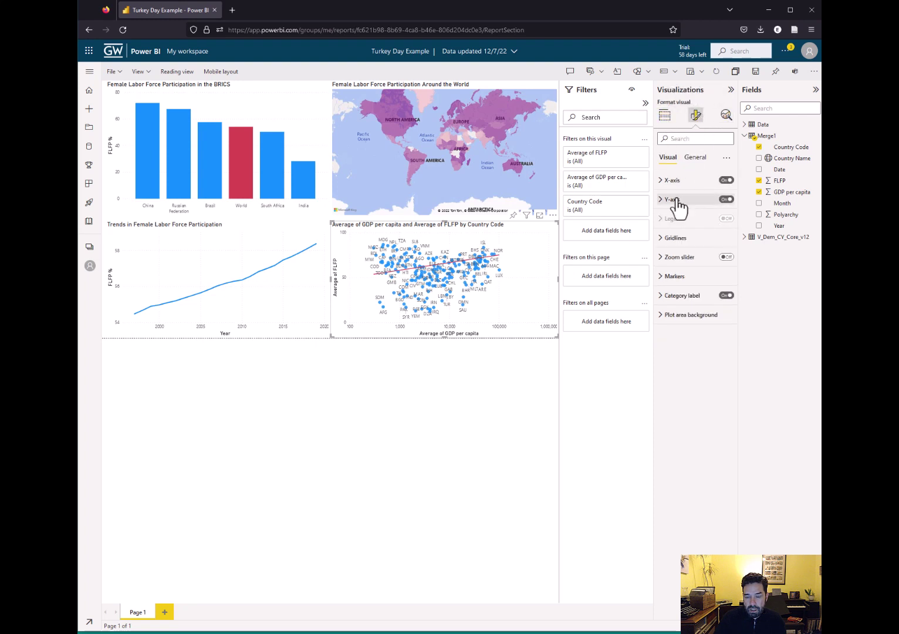
{"action": "left_click", "coordinate": [673, 182]}
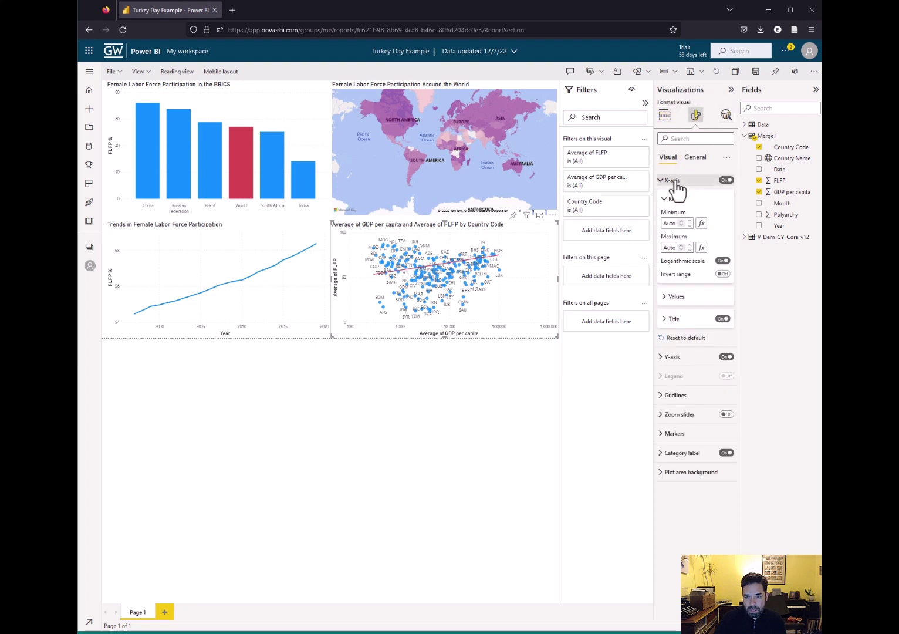
{"action": "left_click", "coordinate": [680, 320]}
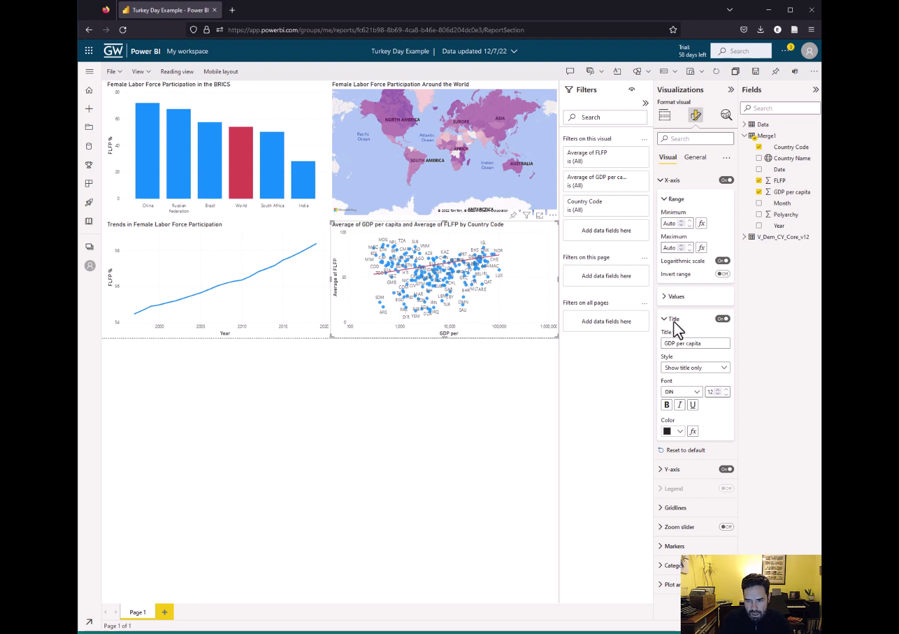
{"action": "left_click", "coordinate": [664, 319]}
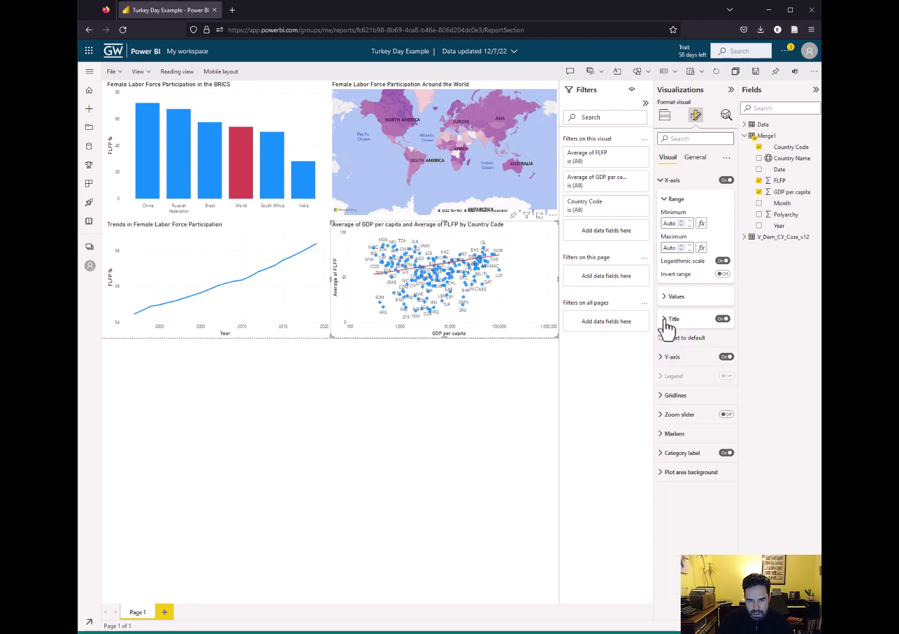
Set the scatter chart's Y-axis title to "FLFP %"
{"action": "left_click", "coordinate": [691, 358]}
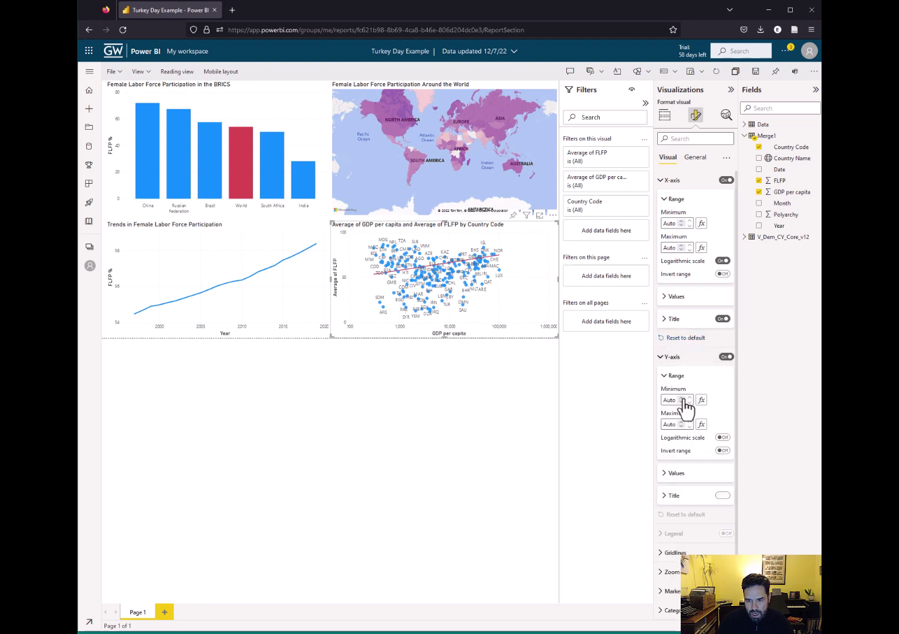
{"action": "left_click", "coordinate": [670, 497]}
{"action": "scroll", "coordinate": [692, 399], "scroll_direction": "down", "scroll_amount": 3}
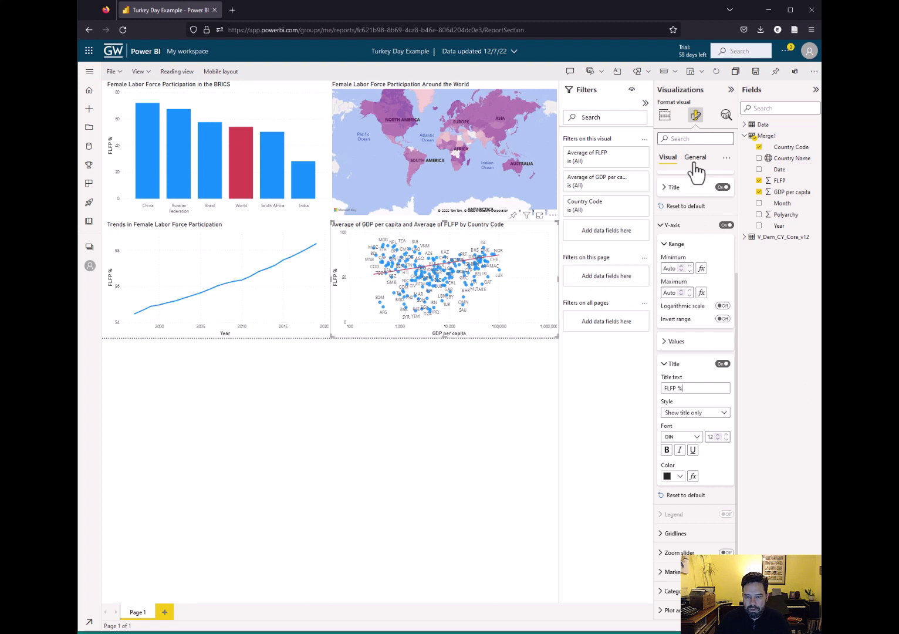
{"action": "left_click", "coordinate": [671, 226]}
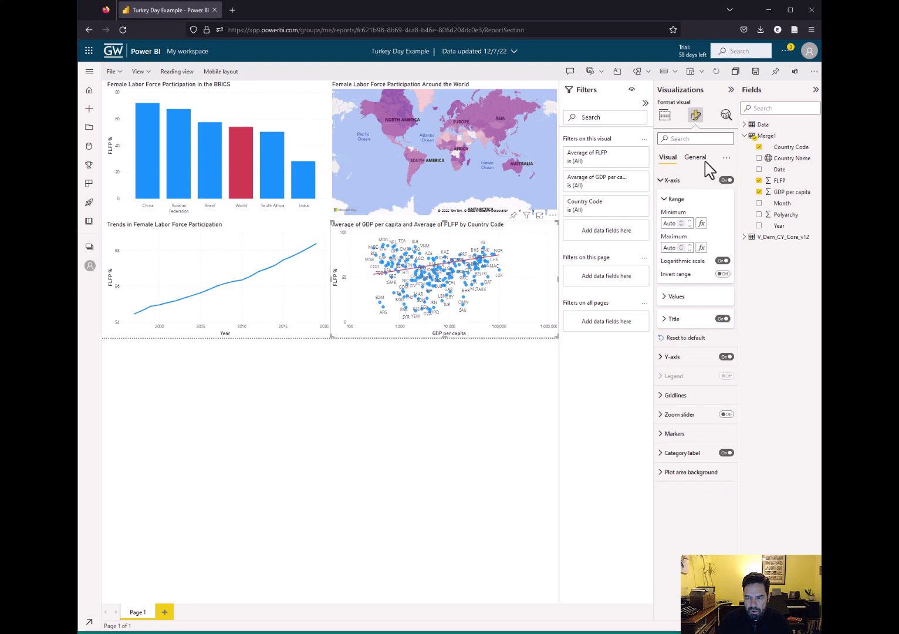
Set the scatter chart's title to "Wealth and Female Labor Force Participation"
{"action": "left_click", "coordinate": [695, 157]}
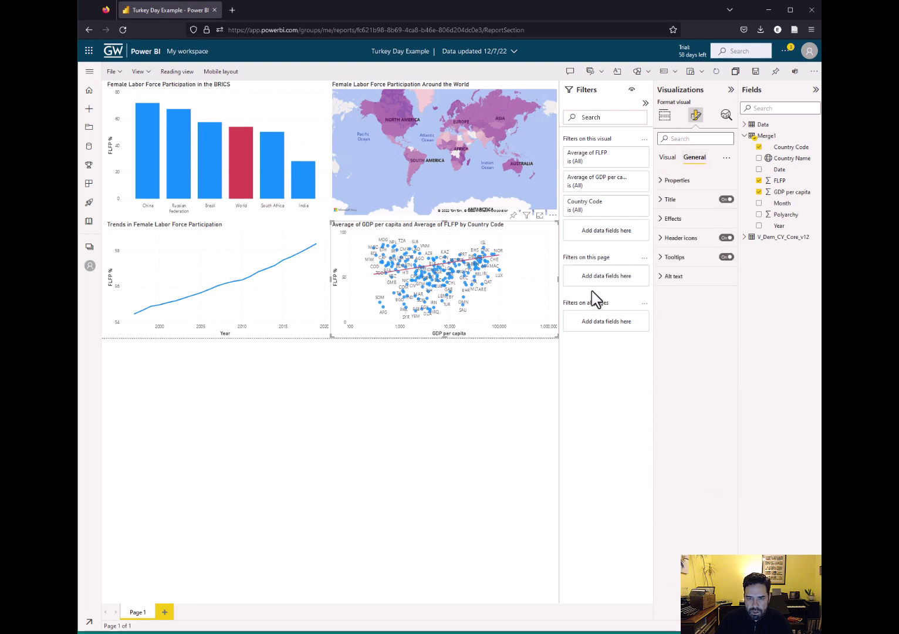
{"action": "left_click", "coordinate": [674, 200]}
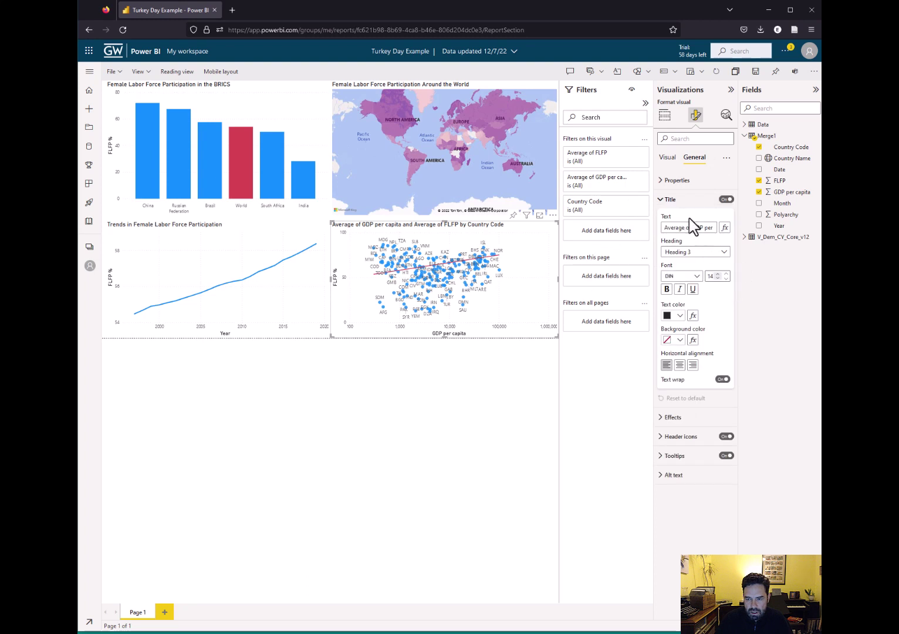
{"action": "left_click_drag", "start_coordinate": [692, 227], "coordinate": [651, 229]}
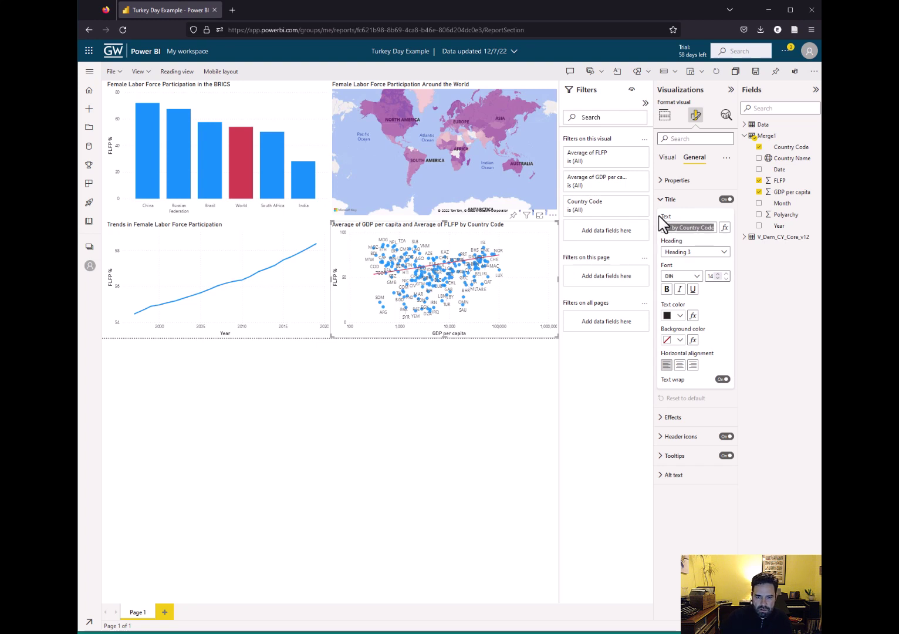
{"action": "type", "text": "e Lab"}
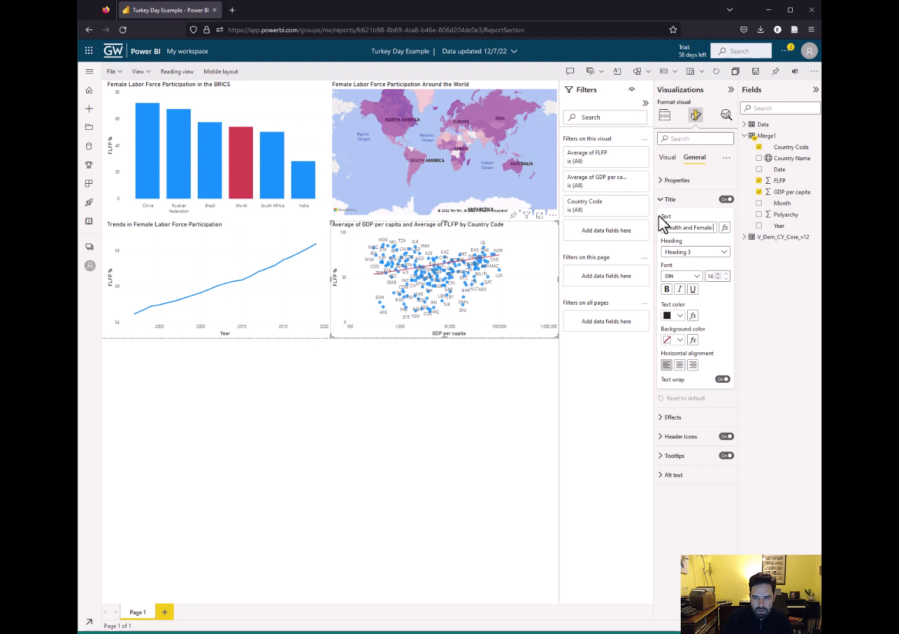
{"action": "type", "text": "or Force Participation"}
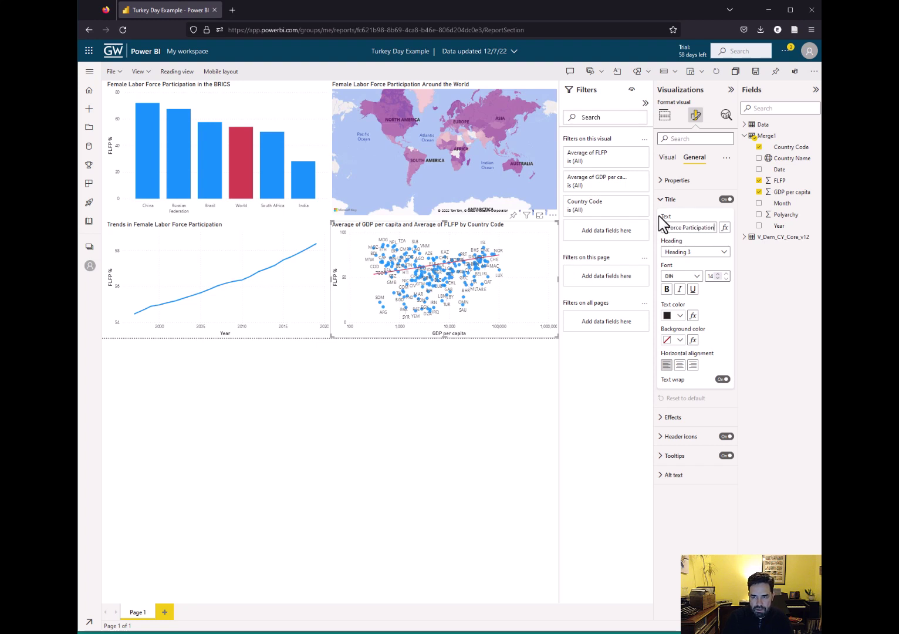
{"action": "left_click", "coordinate": [675, 200]}
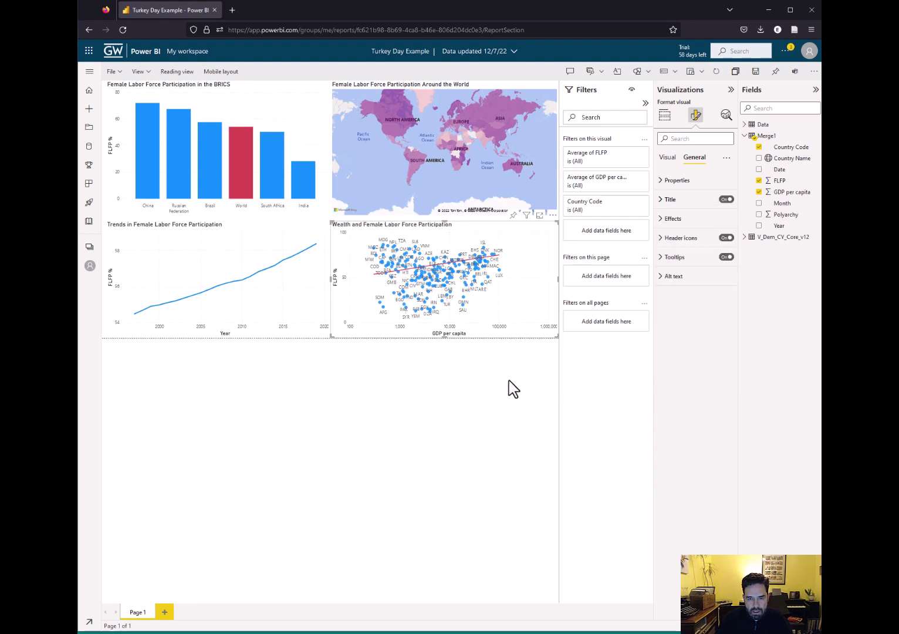
Test cross-filtering of the report by selecting an individual country's point in the scatter chart
{"action": "mouse_move", "coordinate": [449, 287]}
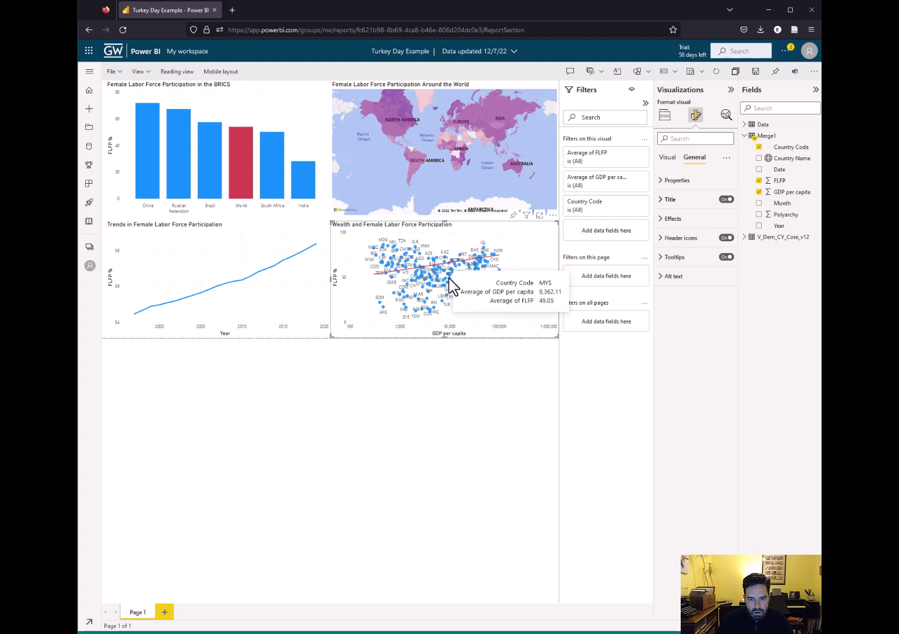
{"action": "left_click", "coordinate": [450, 287]}
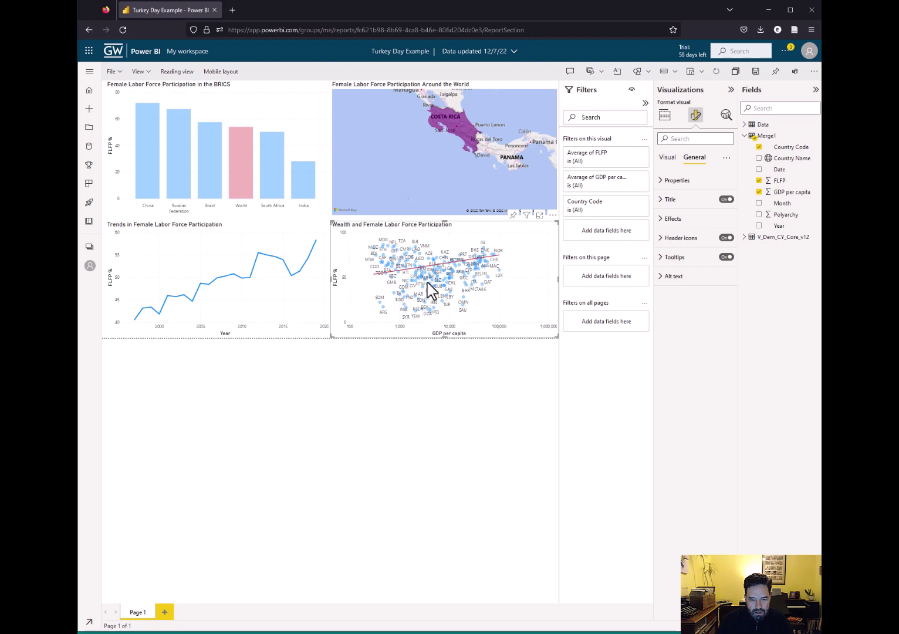
{"action": "left_click", "coordinate": [358, 362]}
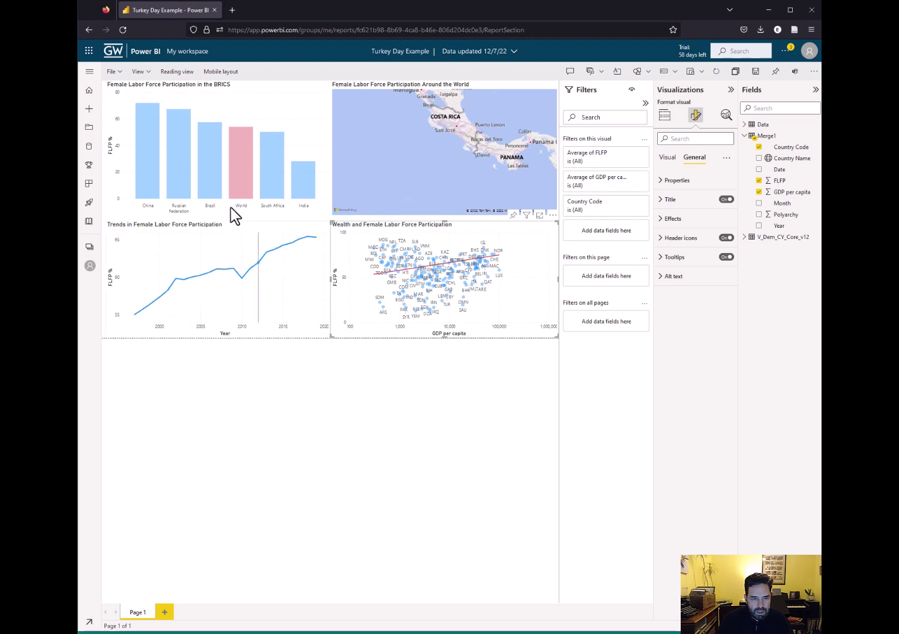
Test cross-filtering by Brazil and China in the BRICS bar chart and by the United States on the world map
{"action": "mouse_move", "coordinate": [212, 186]}
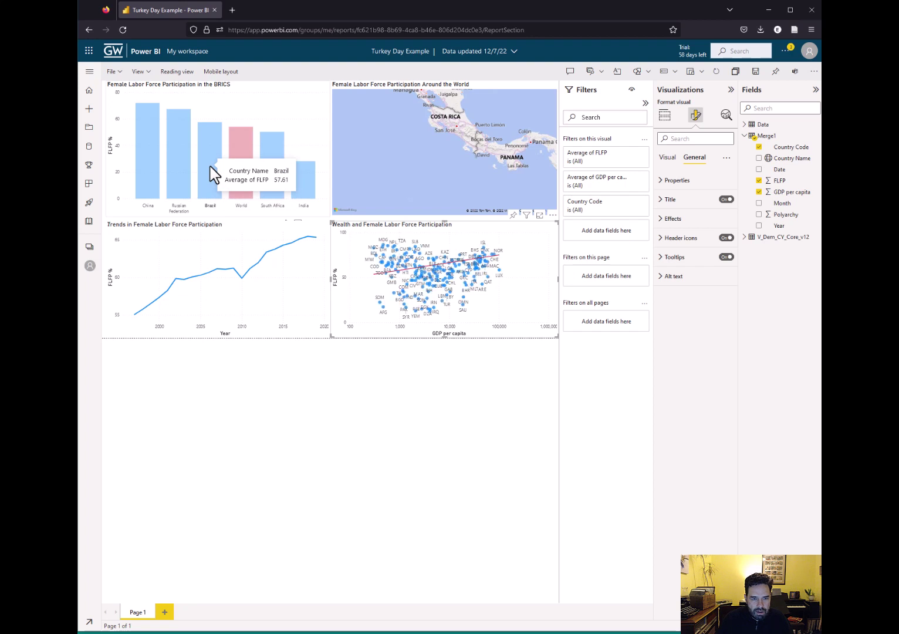
{"action": "left_click", "coordinate": [215, 156]}
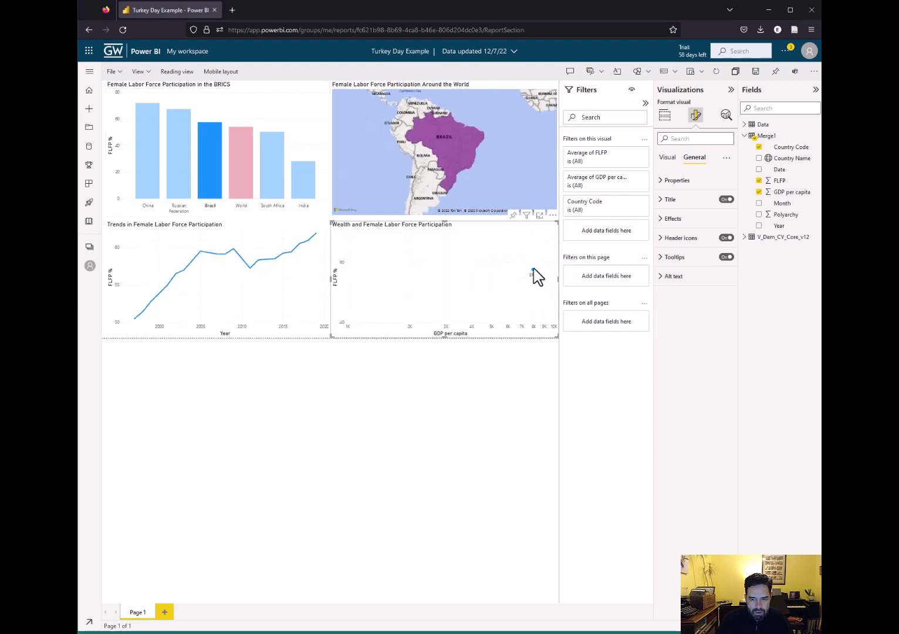
{"action": "mouse_move", "coordinate": [534, 271]}
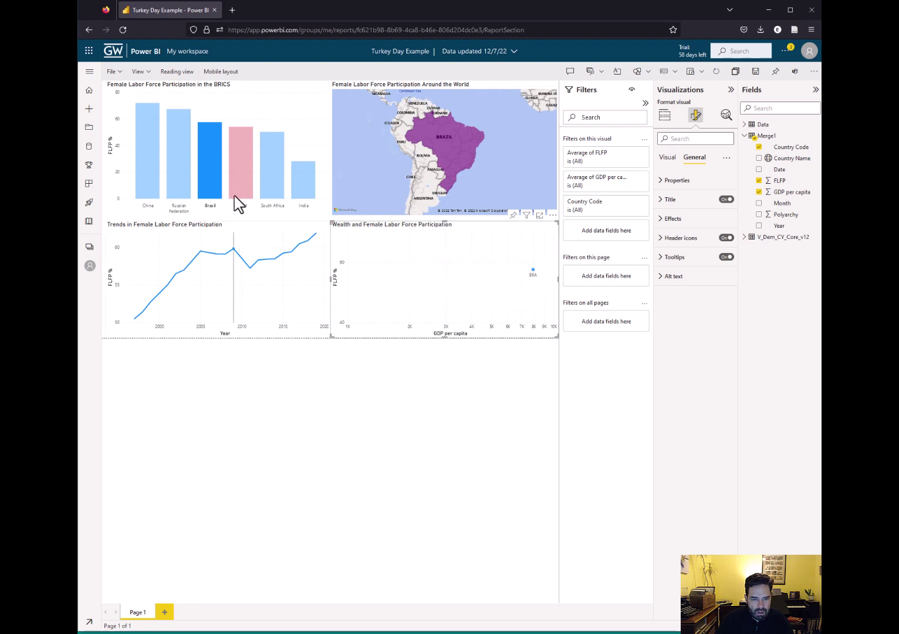
{"action": "left_click", "coordinate": [152, 168]}
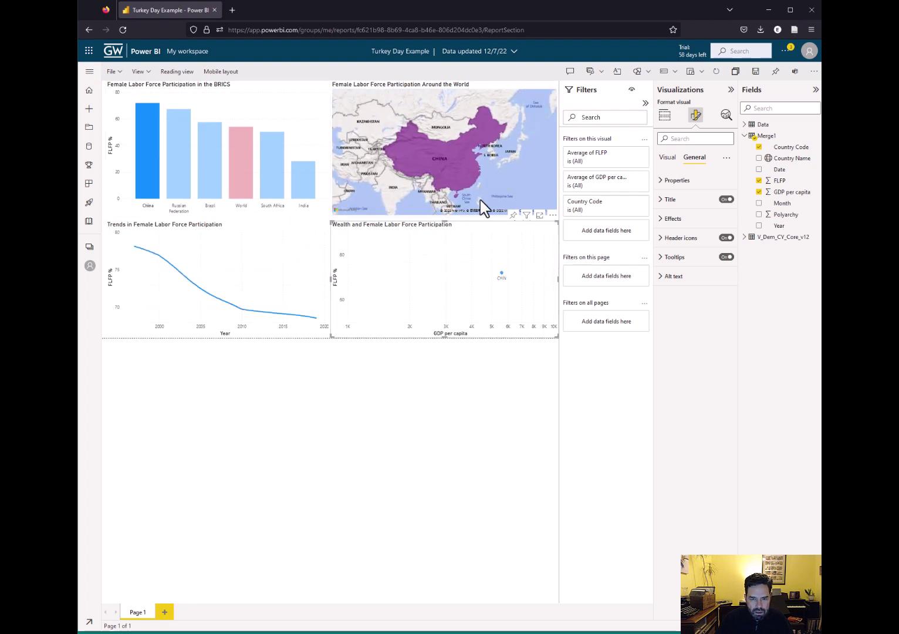
{"action": "left_click", "coordinate": [404, 199]}
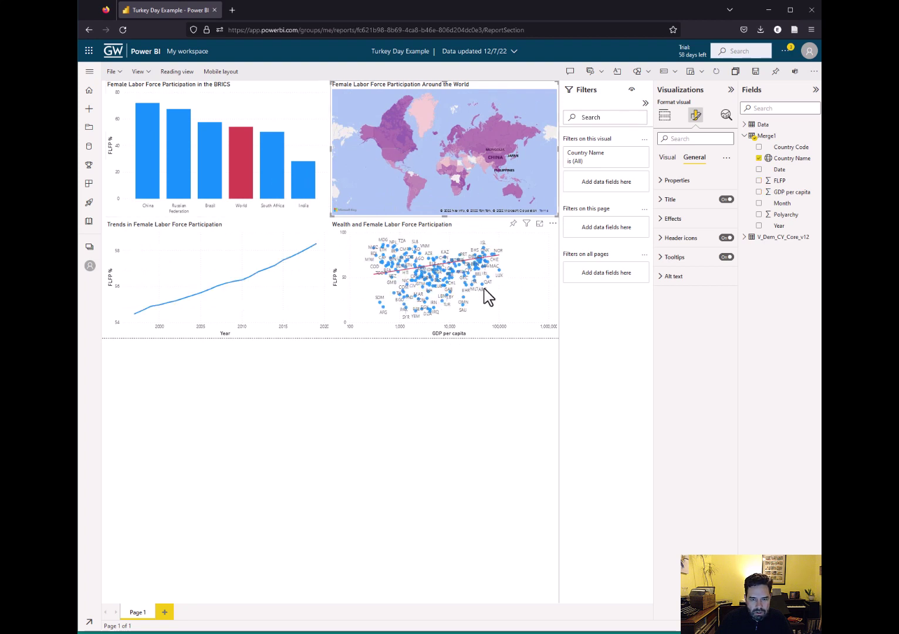
{"action": "left_click", "coordinate": [391, 146]}
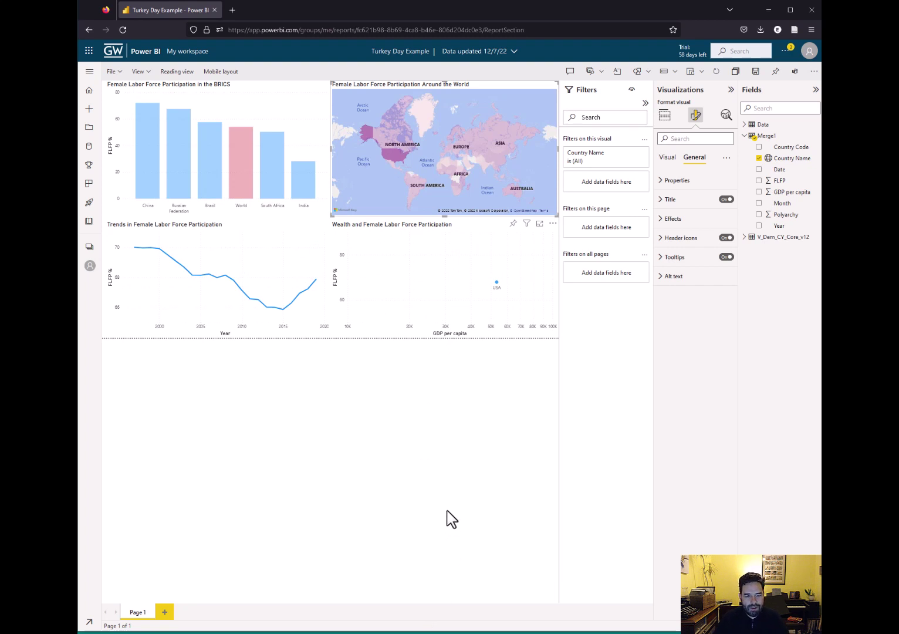
Save the report while staying in editing mode
{"action": "left_click", "coordinate": [187, 77]}
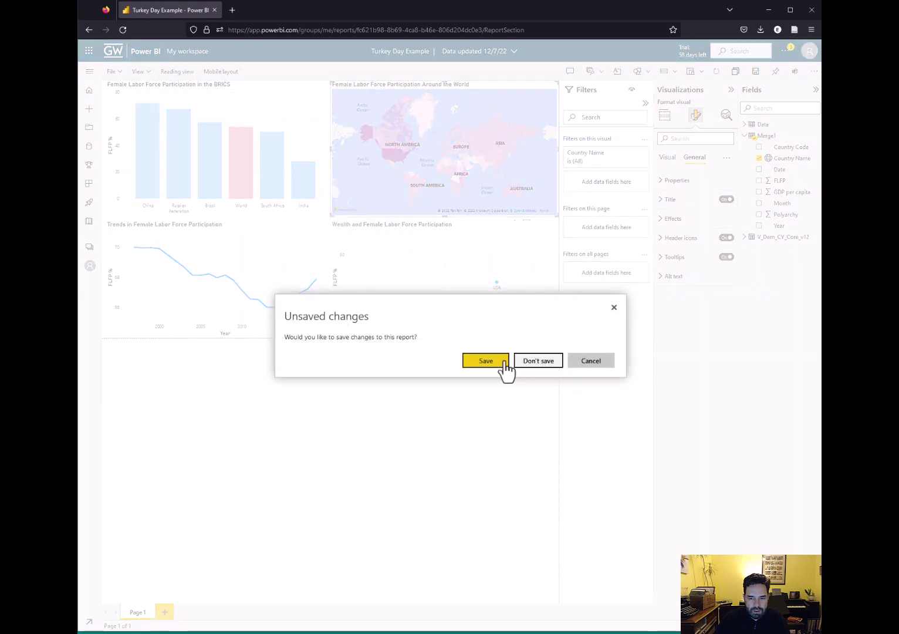
{"action": "left_click", "coordinate": [590, 361]}
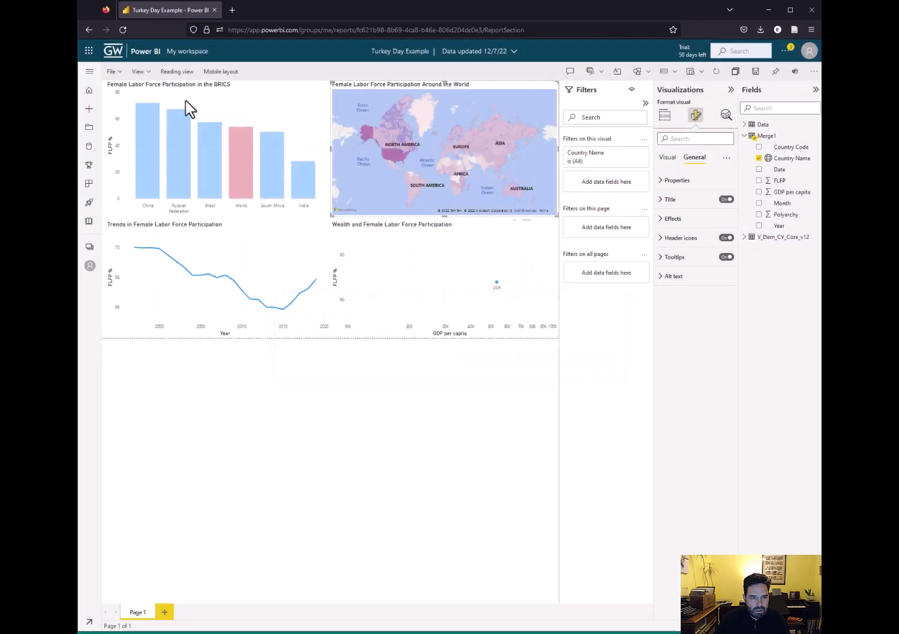
{"action": "left_click", "coordinate": [140, 73]}
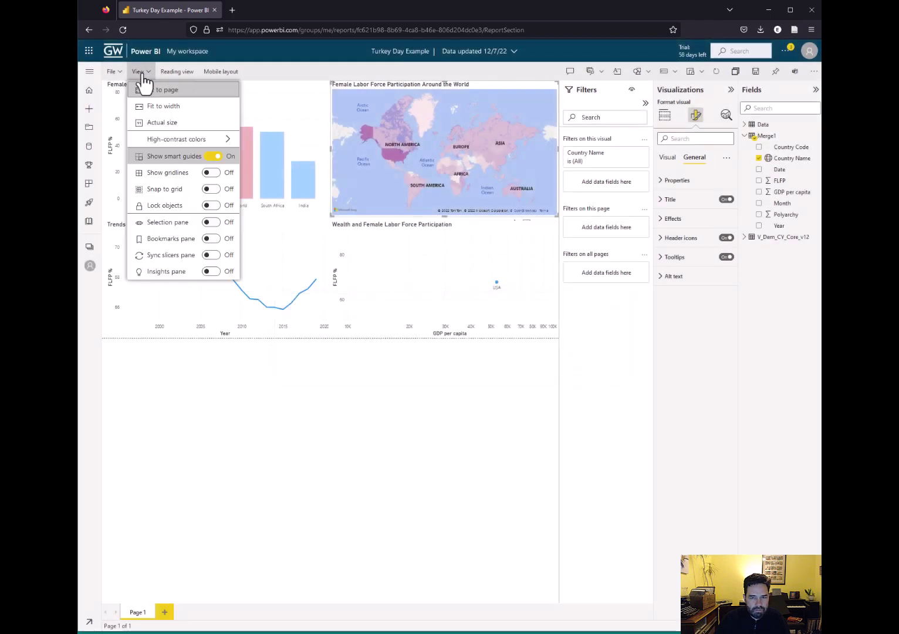
{"action": "left_click", "coordinate": [758, 72]}
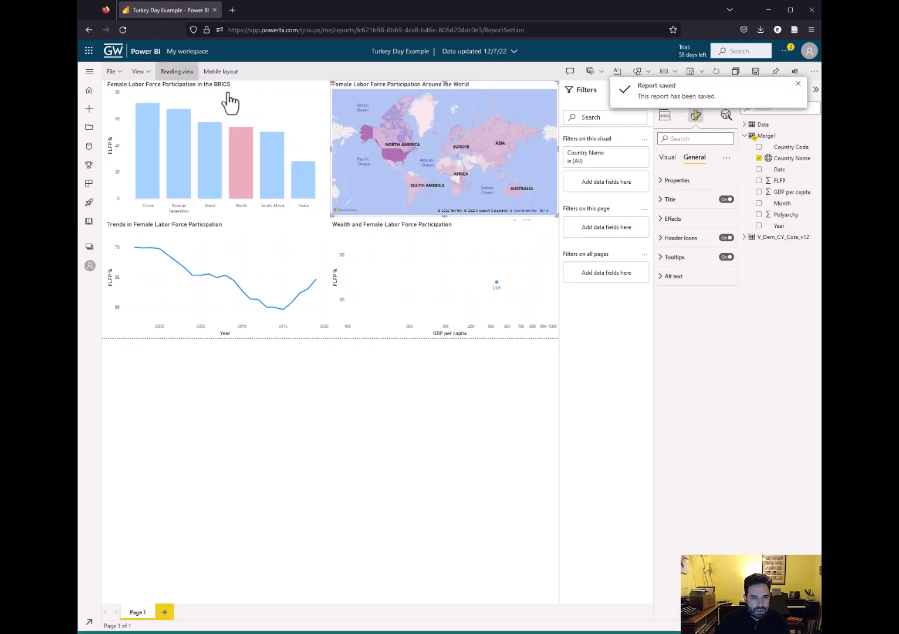
Switch the report to reading view and clear the United States selection on the world map
{"action": "left_click", "coordinate": [176, 71]}
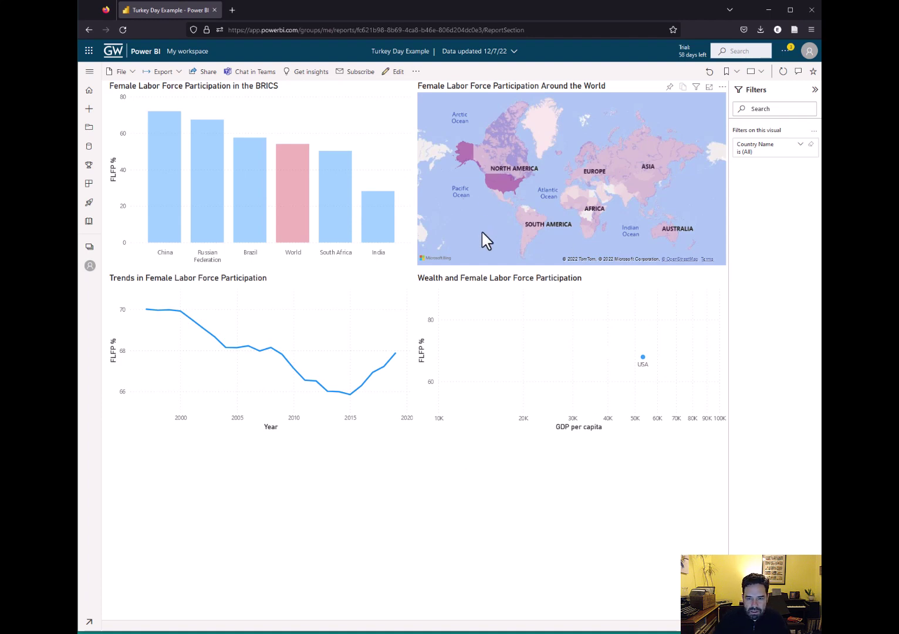
{"action": "left_click", "coordinate": [458, 252]}
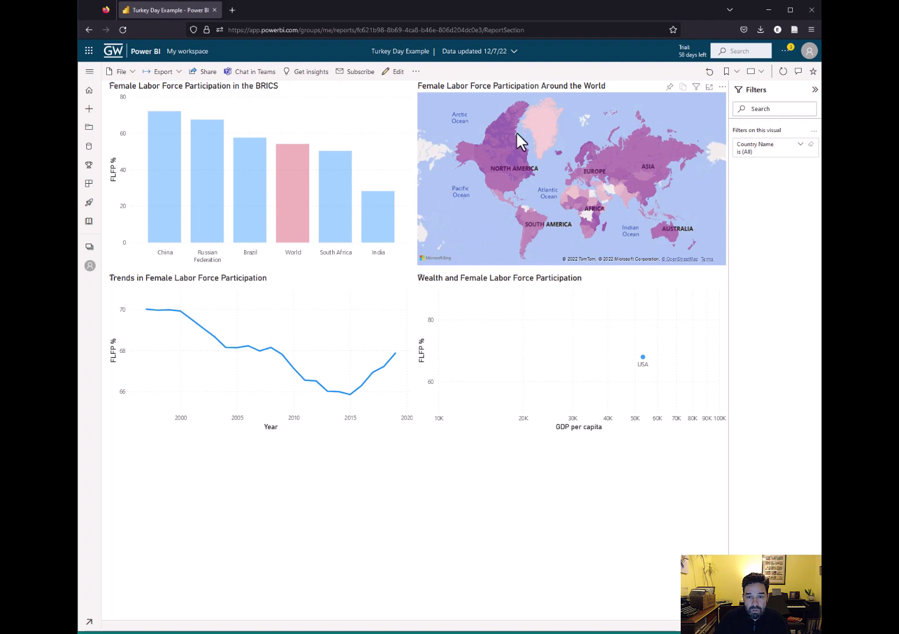